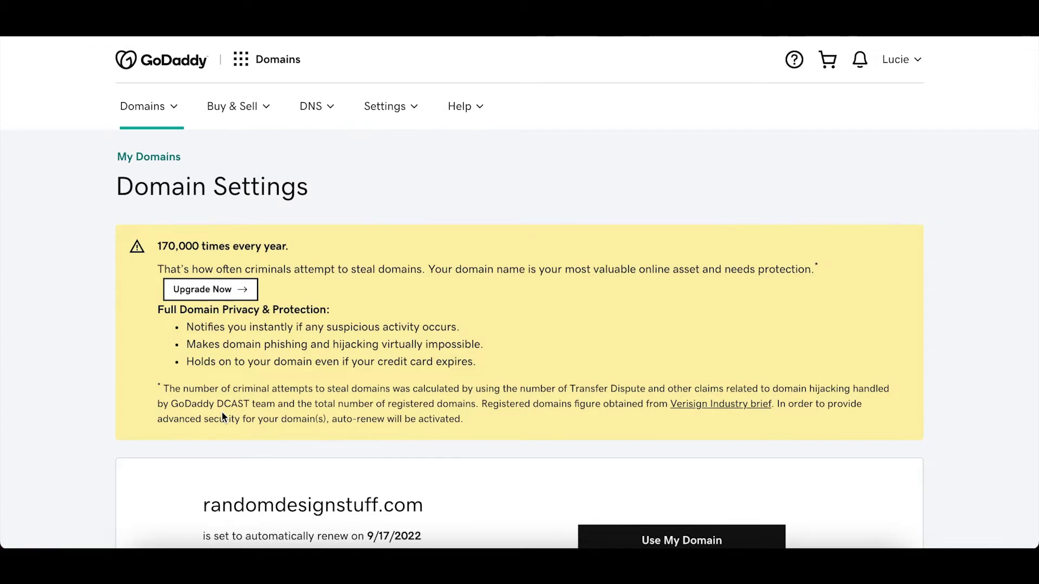
Step: Change the domain's A record from Parked to 206.189.241.70 and save it
click(605, 203)
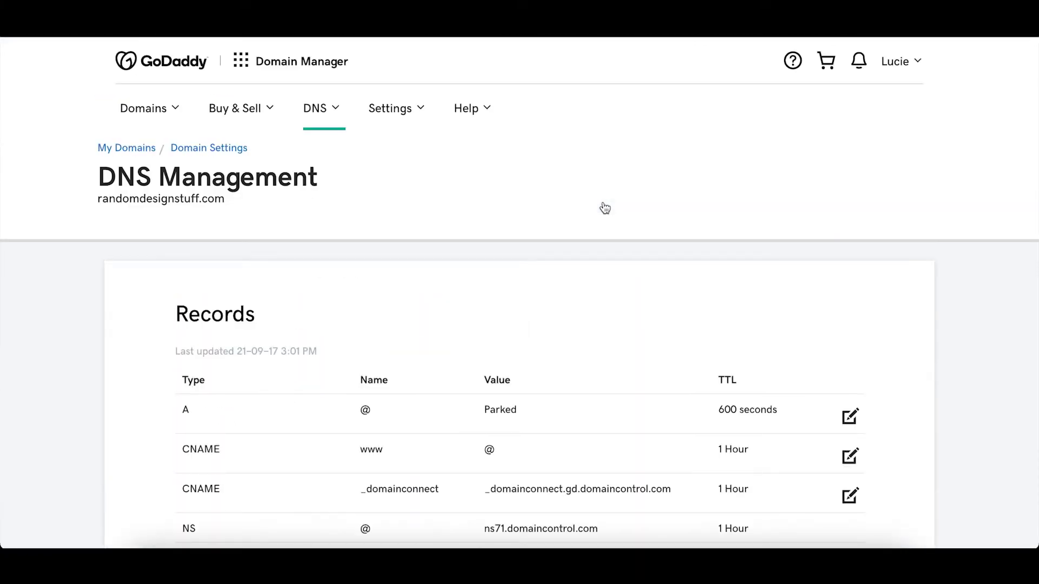
double_click(535, 362)
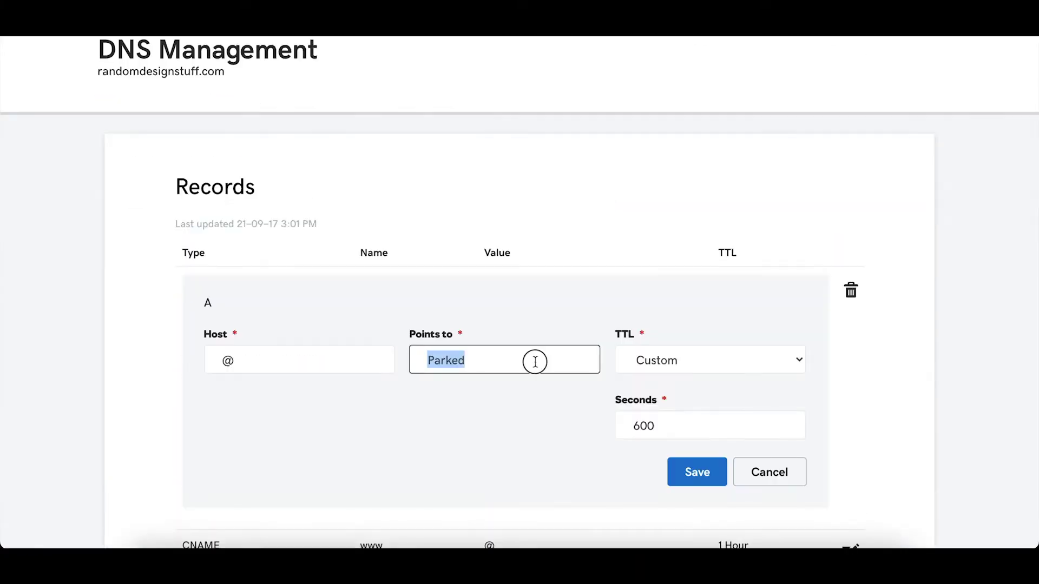
text(206.189.241.70)
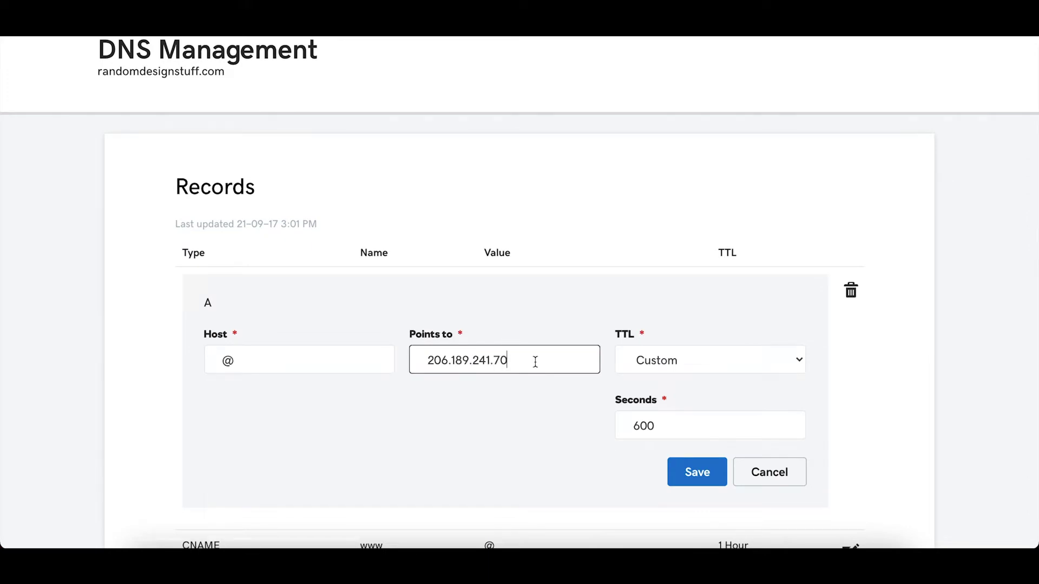
click(692, 481)
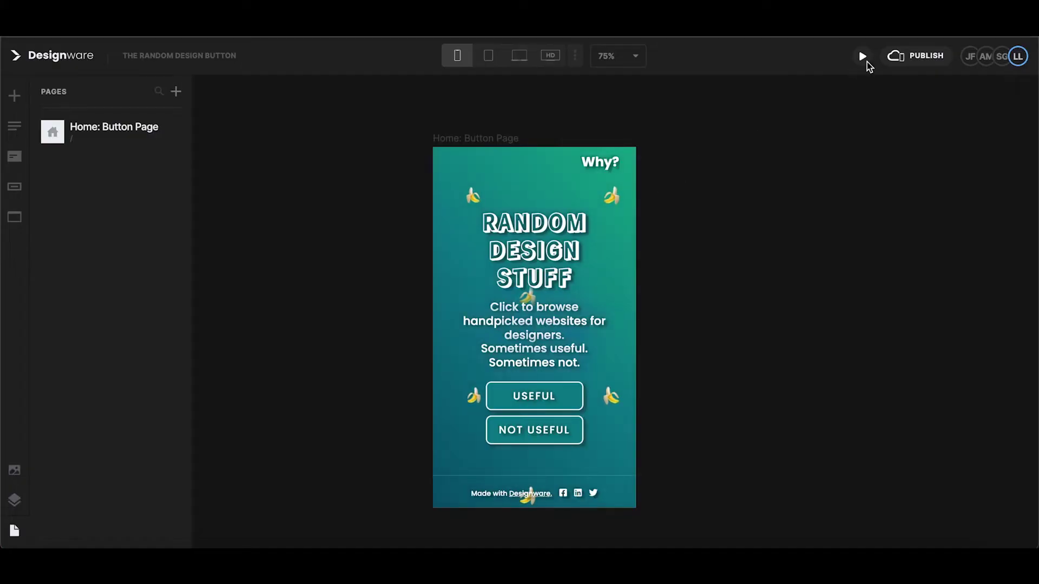
Step: Add randomdesignstuff.com as a custom domain of the website
click(908, 57)
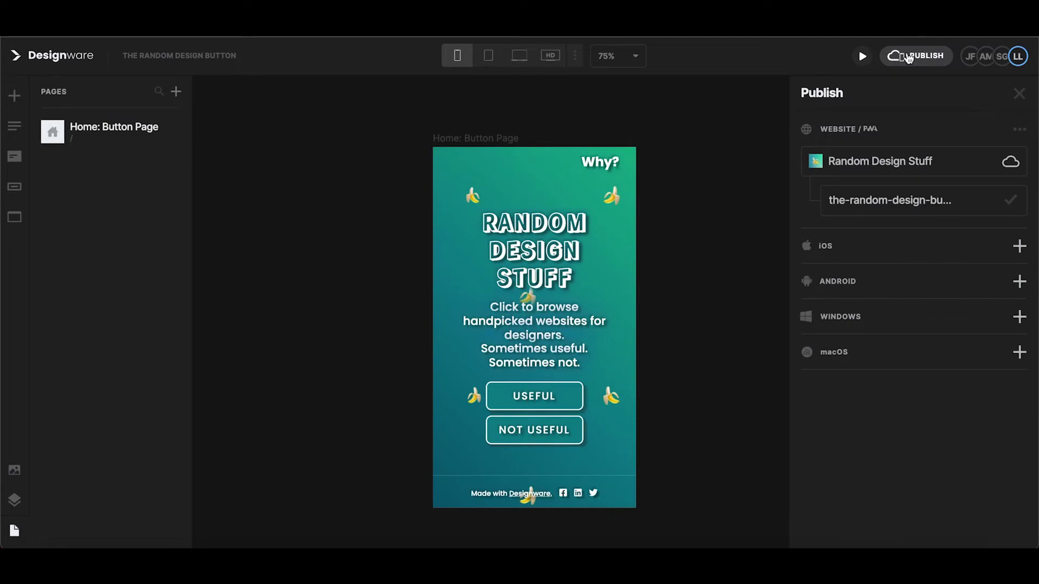
click(1020, 130)
click(937, 183)
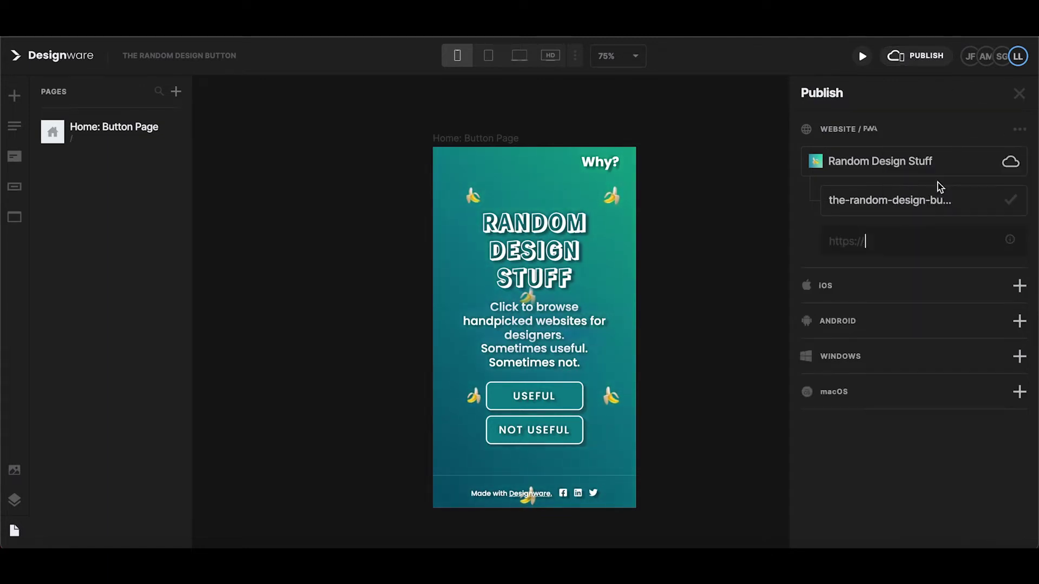
text(random)
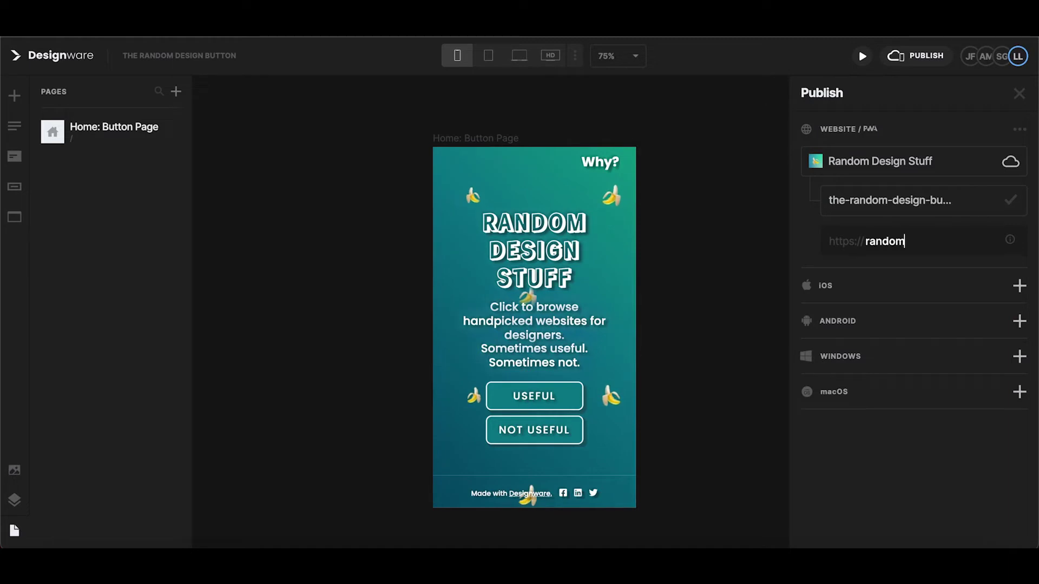
text(designstu)
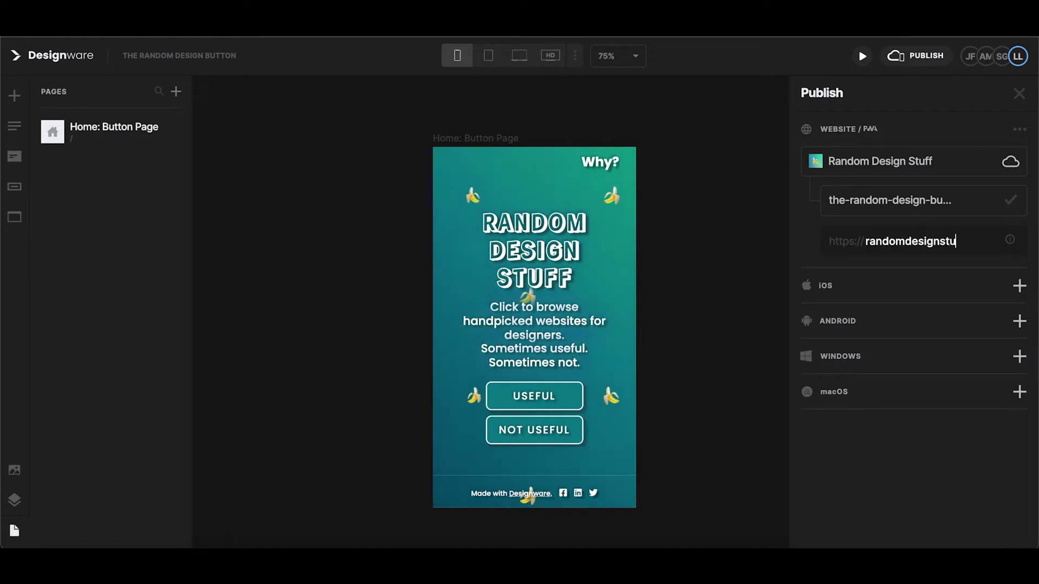
text(ff.com)
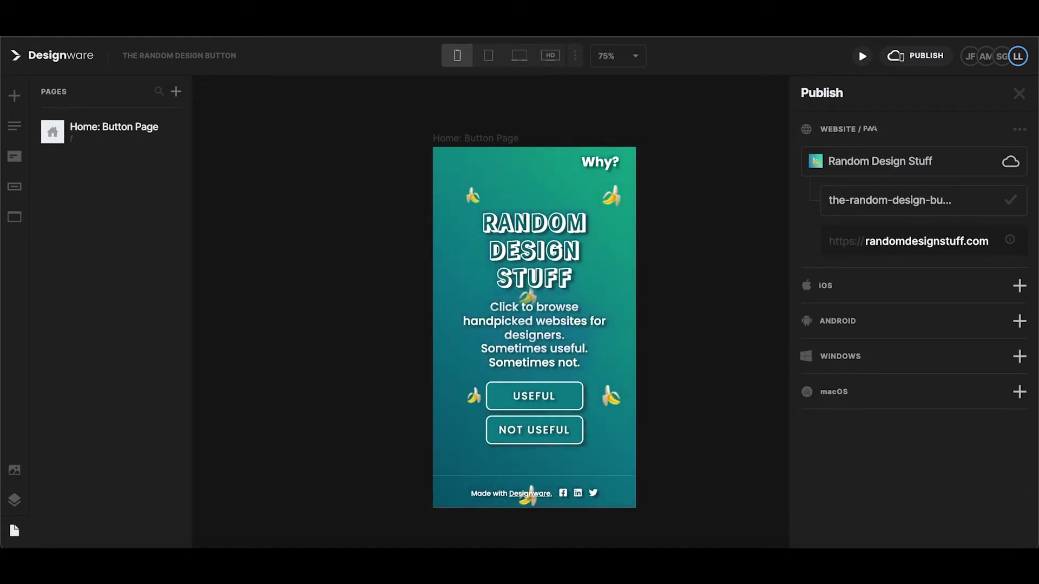
key(Return)
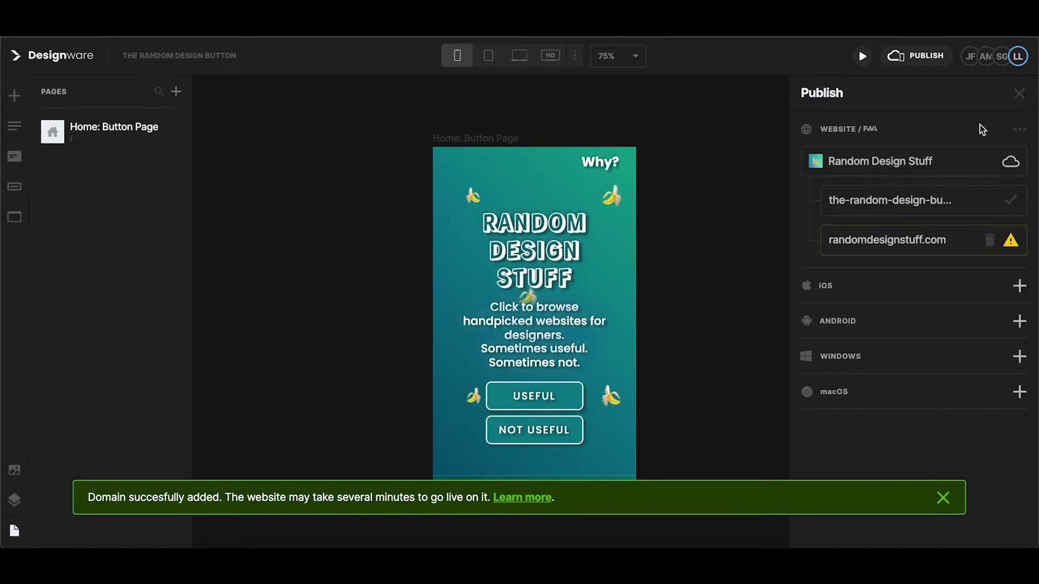
click(1019, 129)
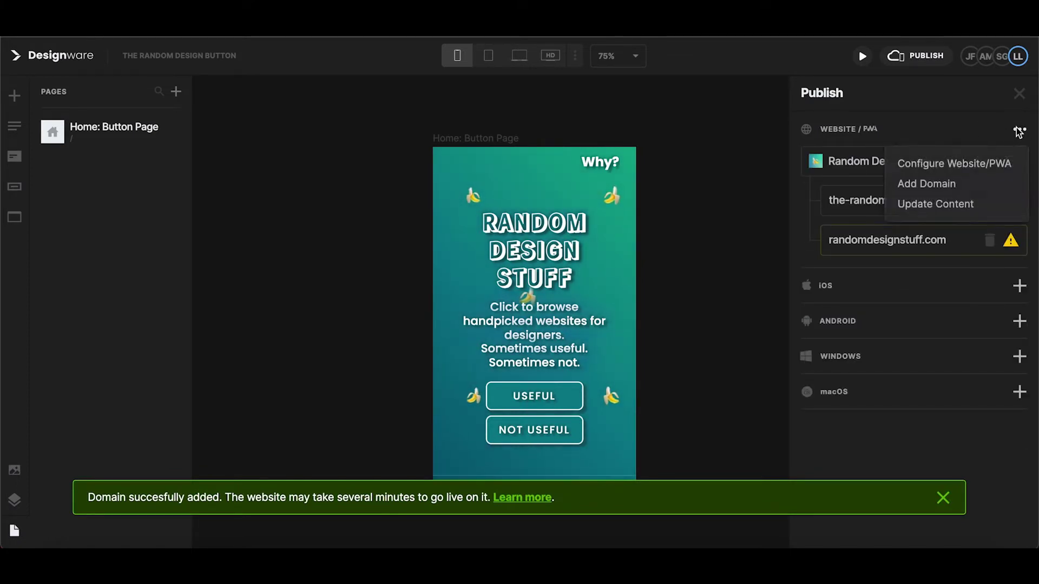
click(943, 185)
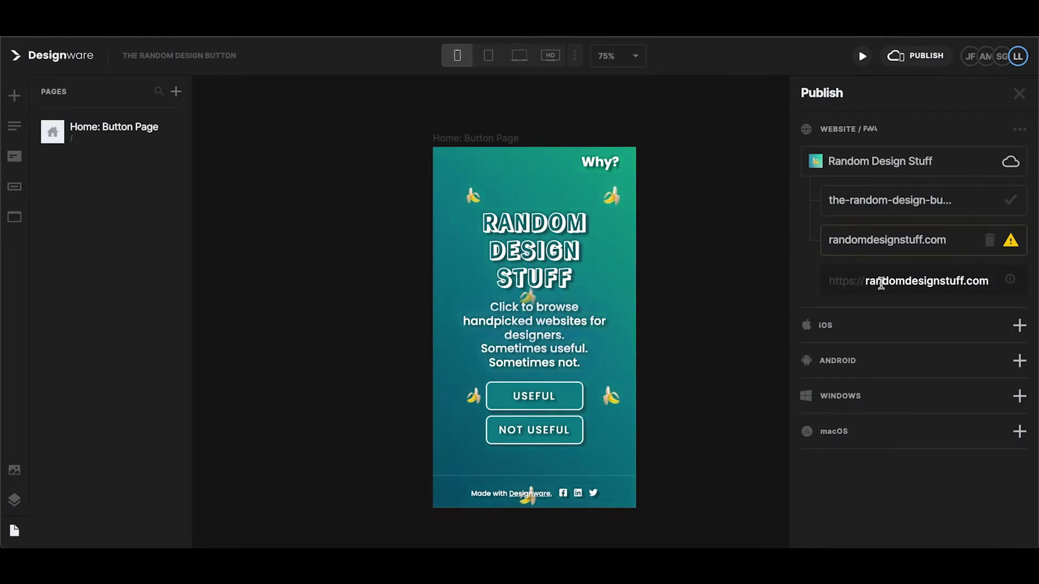
text(www.)
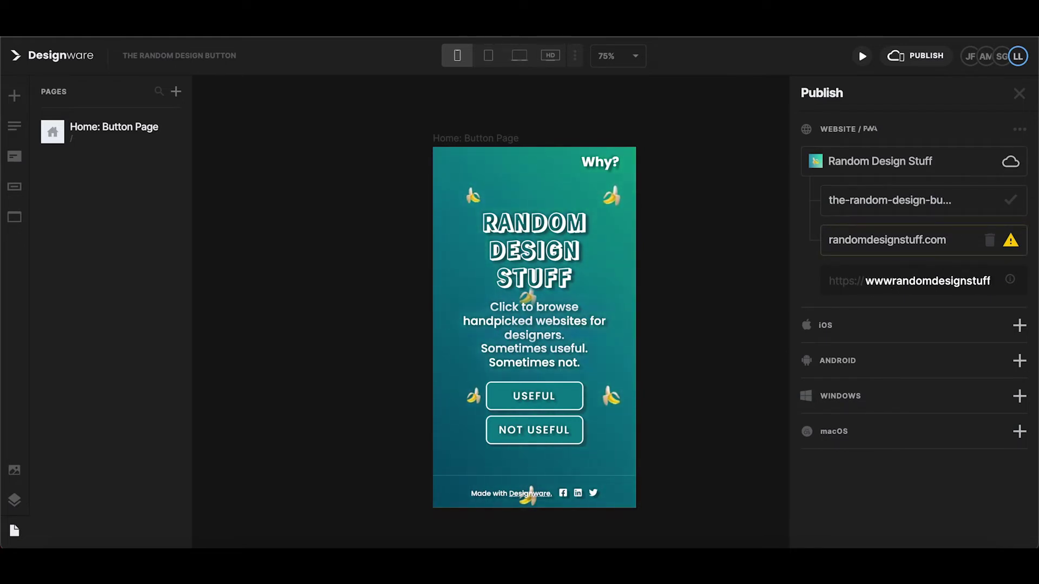
key(Return)
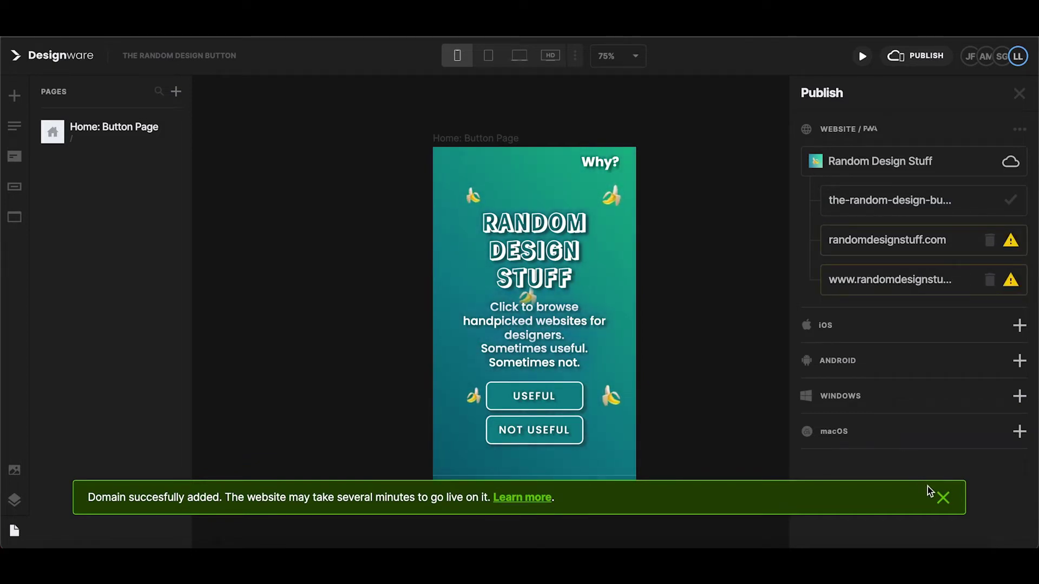
Step: In the Website/PWA configuration, set Site Name to 'Random Design Stuff' and Browser Tab Title to Site Name
click(942, 497)
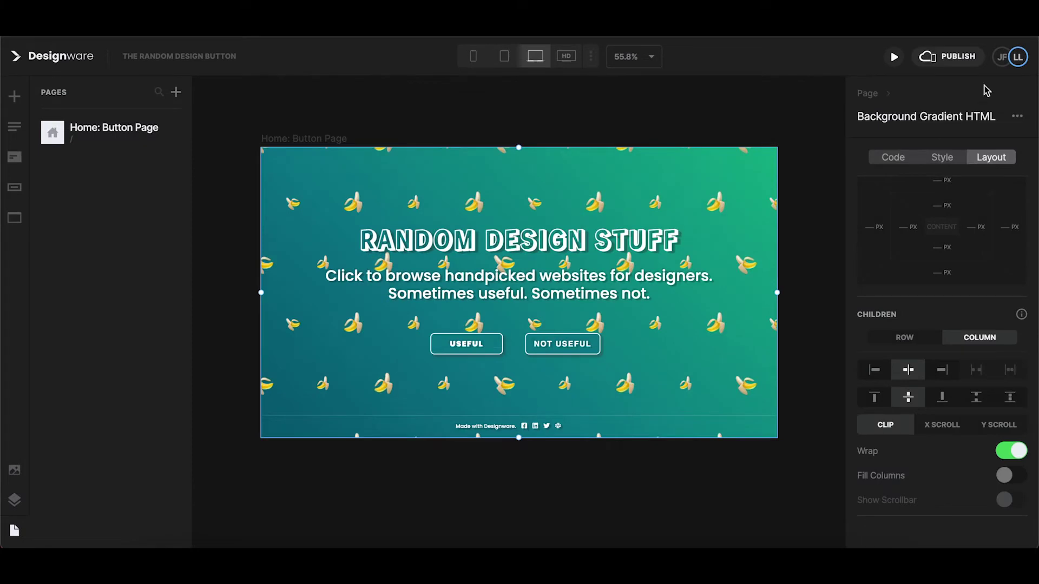
click(958, 57)
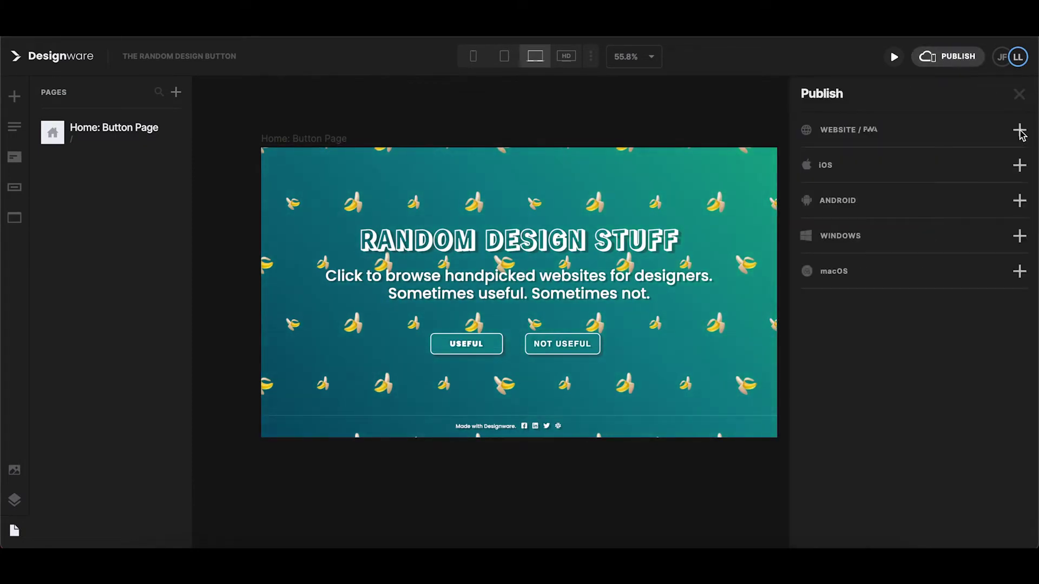
click(1020, 132)
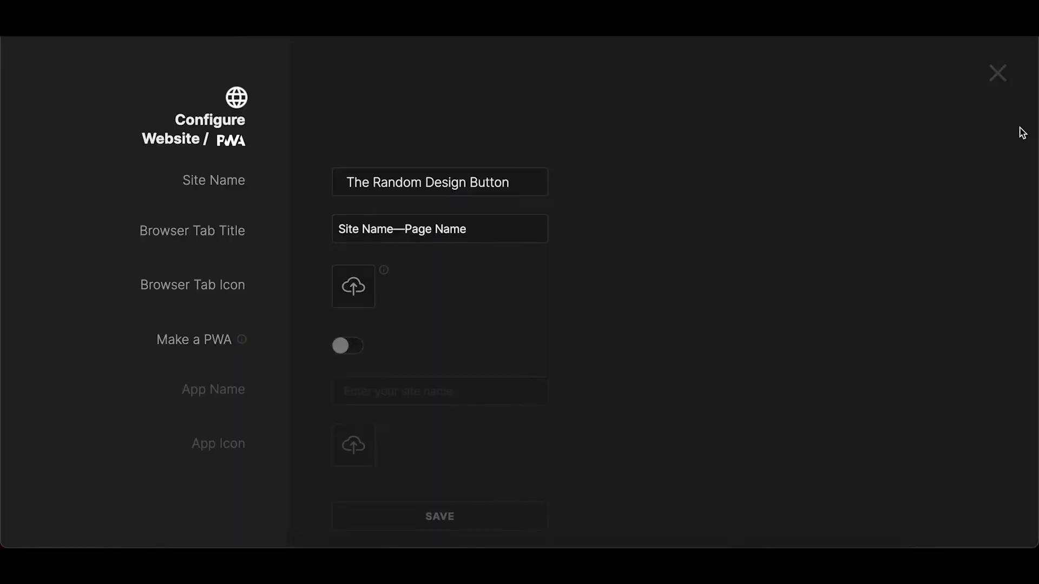
double_click(442, 186)
triple_click(442, 185)
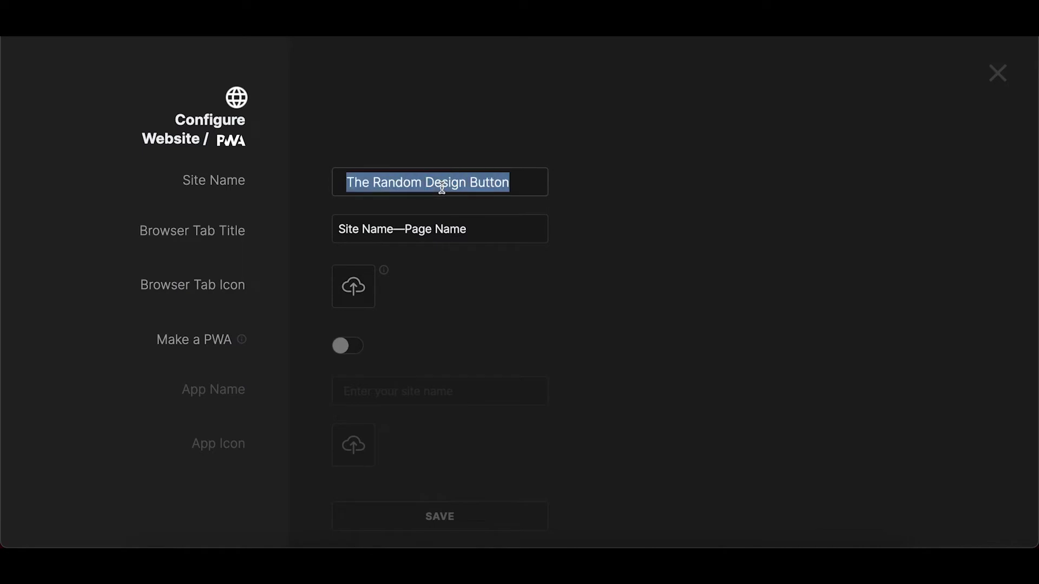
text(Random D)
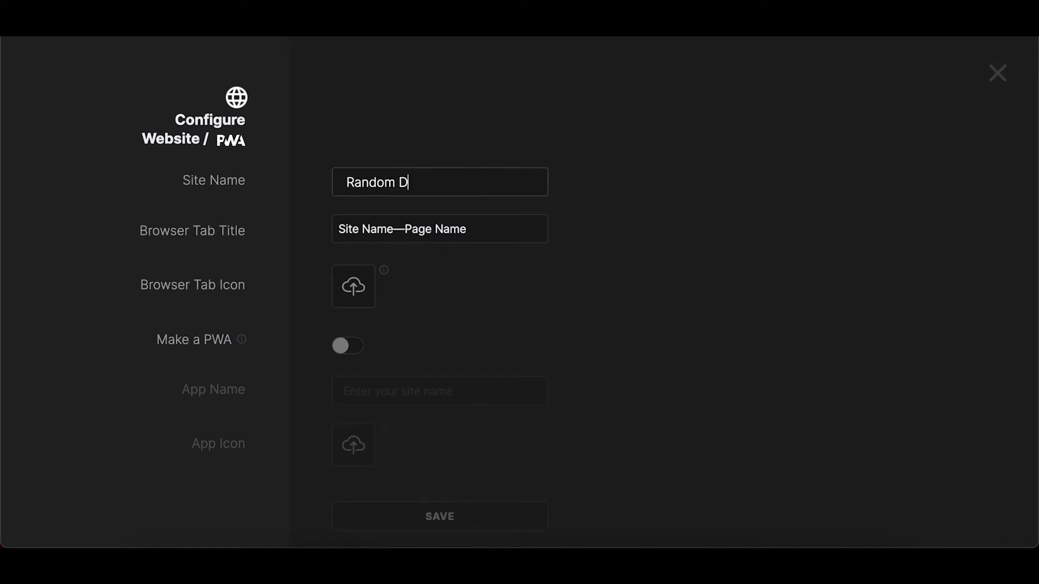
text(esign Stuff)
click(408, 233)
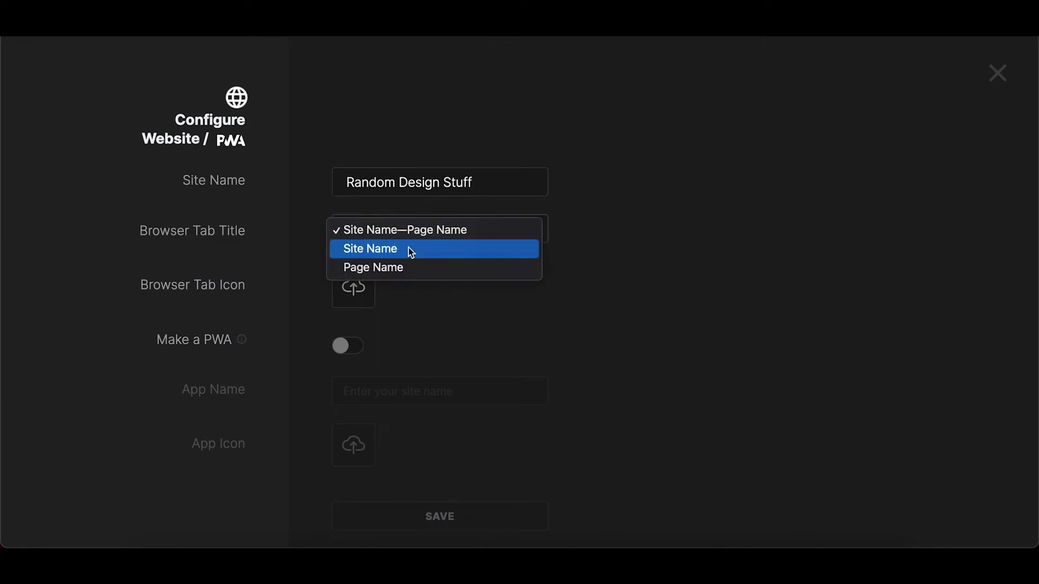
click(411, 252)
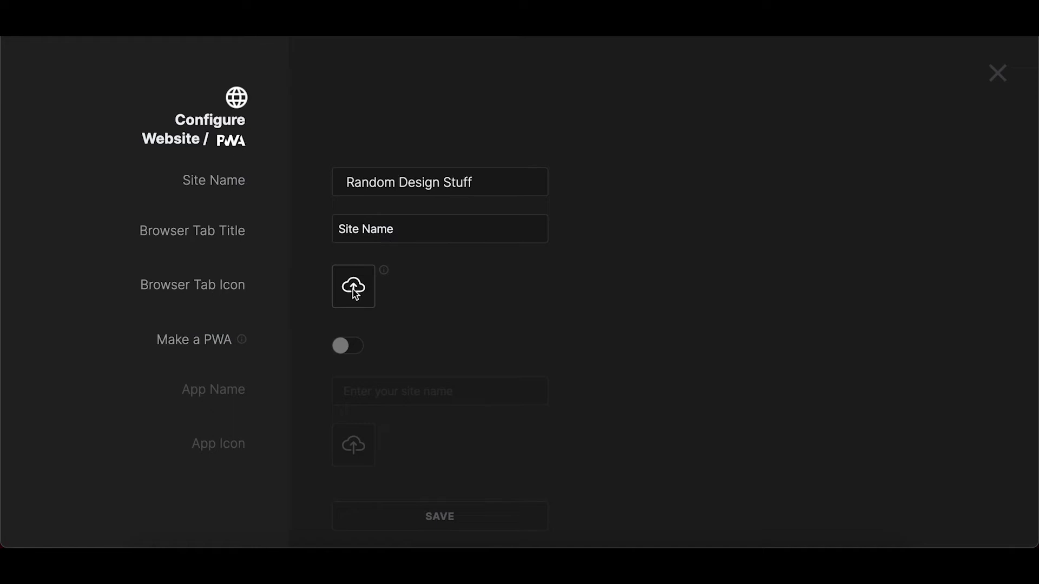
Step: Set RandomDesignStuff.png from Downloads as the browser tab icon
click(352, 290)
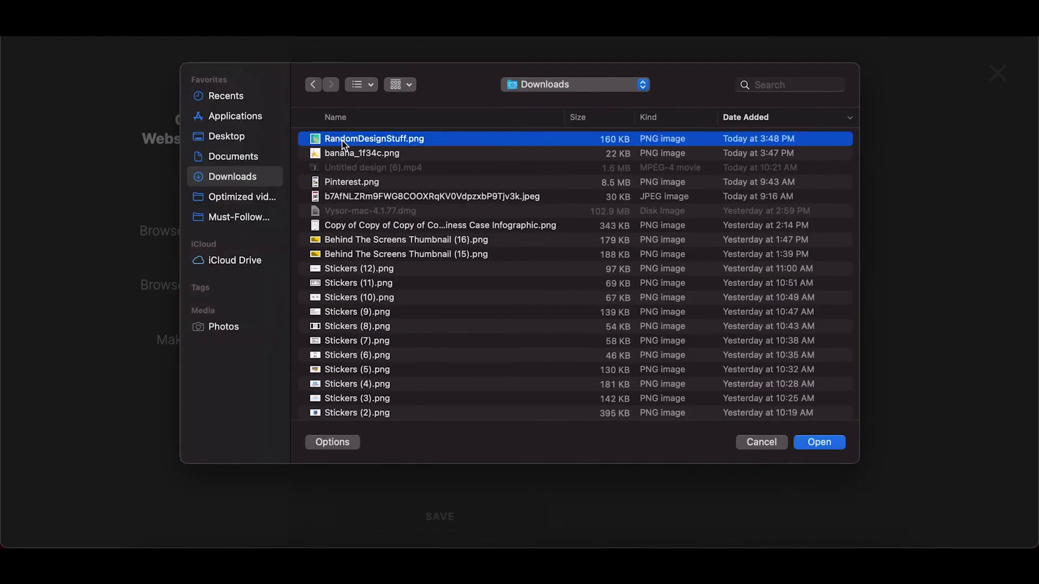
key(Escape)
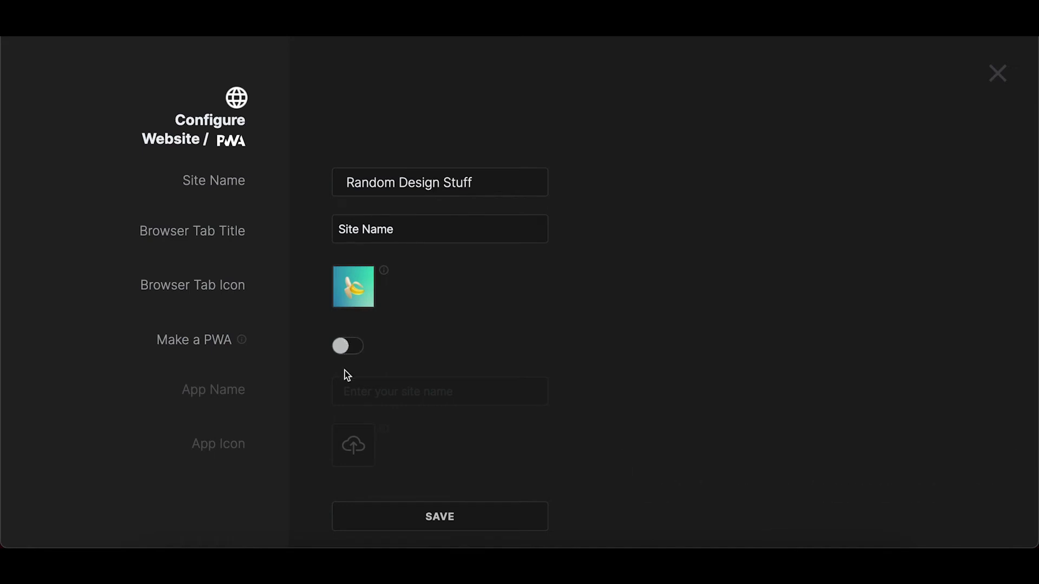
Step: Save the website settings, then add and delete a misspelled test domain, keeping the two correct ones
click(370, 522)
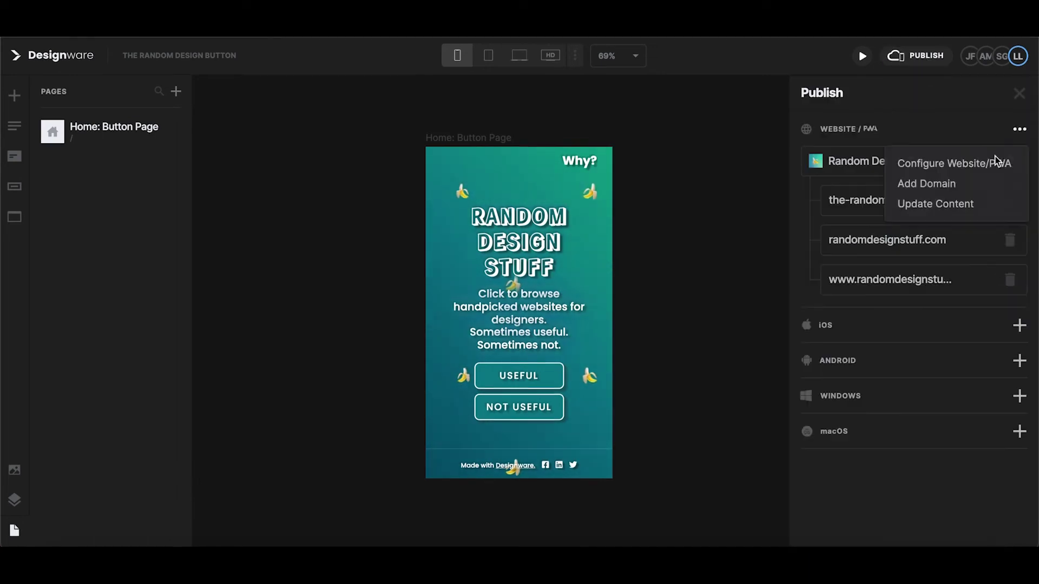
click(923, 180)
text(radomsd)
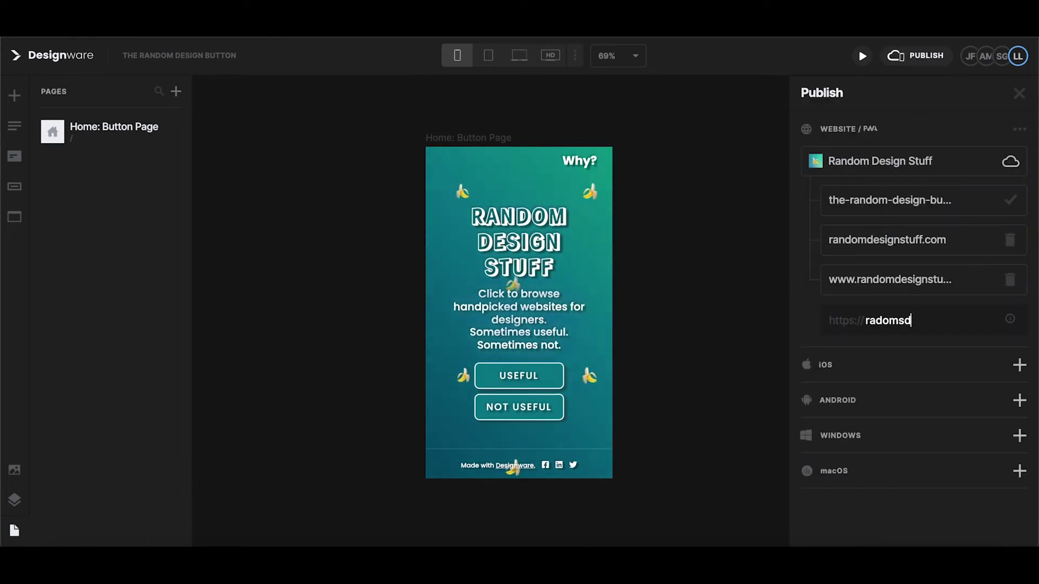
text(esignstuff.com)
key(Return)
mouse_move(1013, 325)
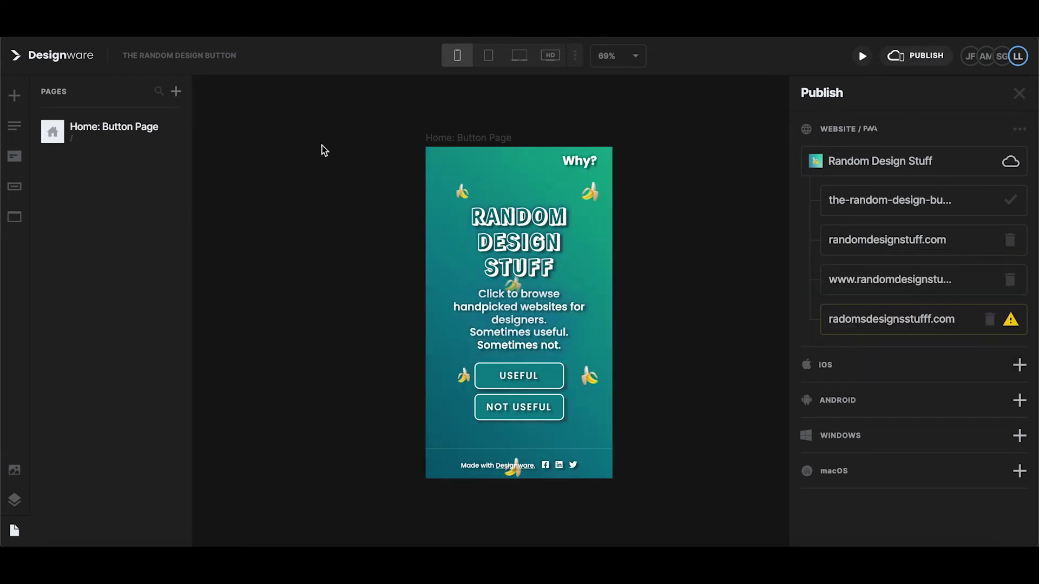
click(988, 321)
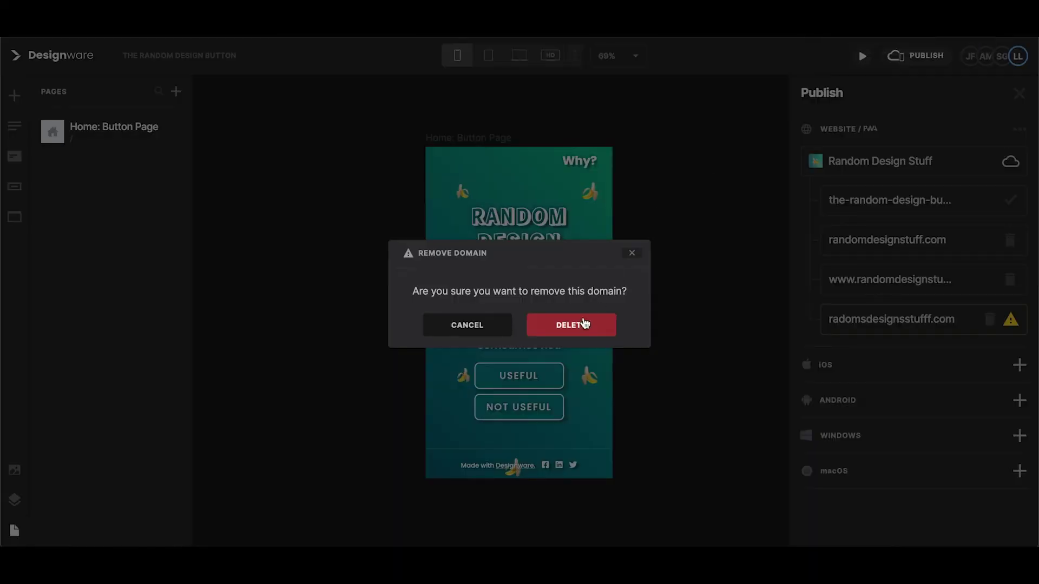
click(580, 325)
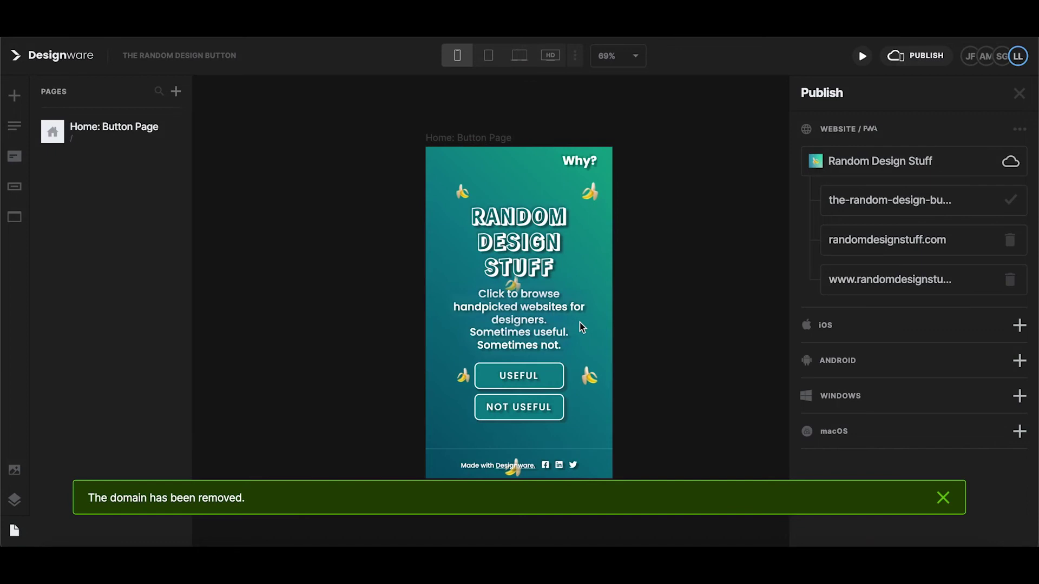